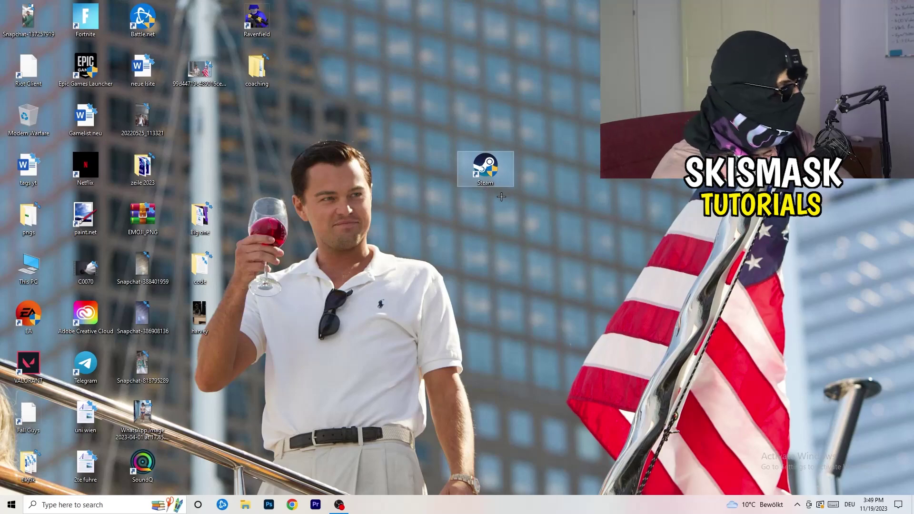
Review the compatibility settings in the Steam shortcut's properties and accept them.
right_click(491, 167)
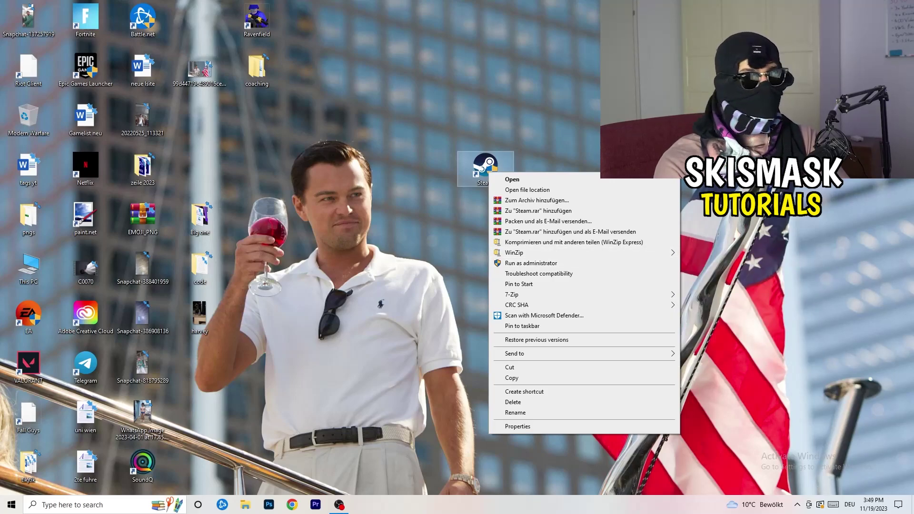
click(517, 427)
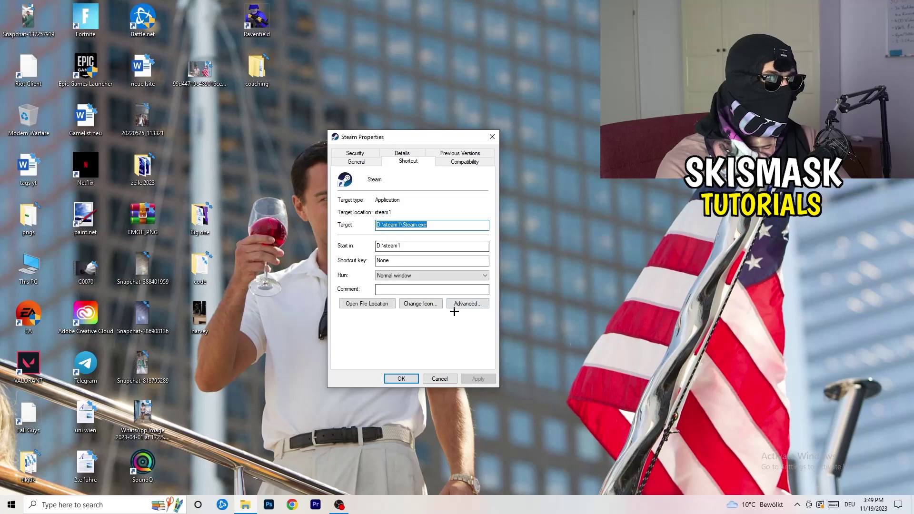
click(468, 163)
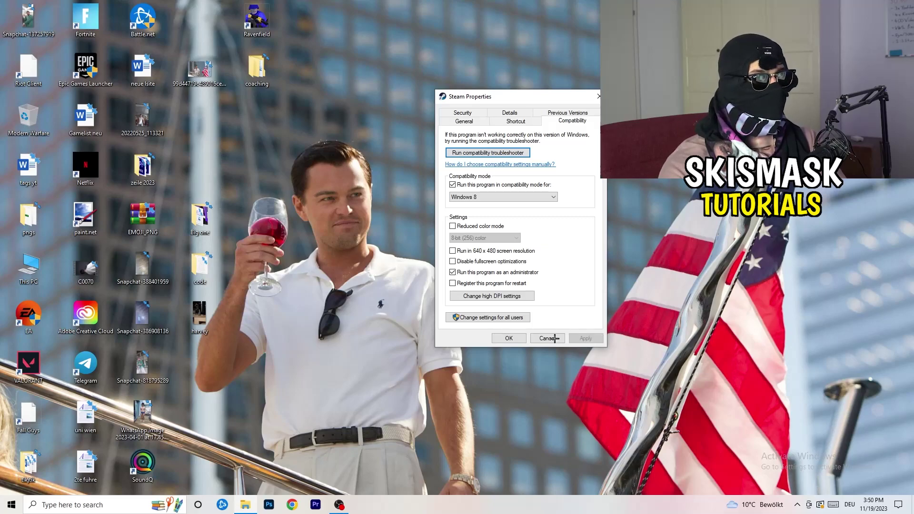
click(513, 338)
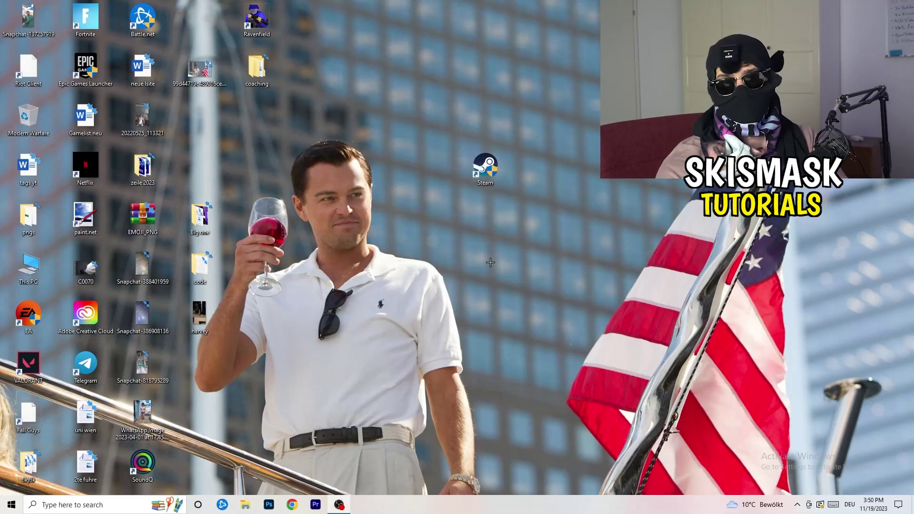
Move the Steam shortcut closer to the other desktop icons and recheck its compatibility properties.
drag(482, 170, 432, 170)
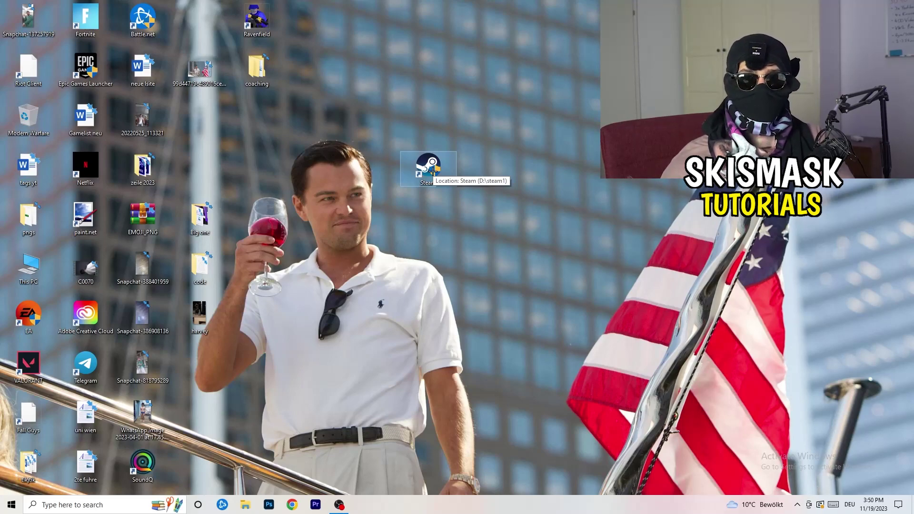
drag(432, 169, 317, 170)
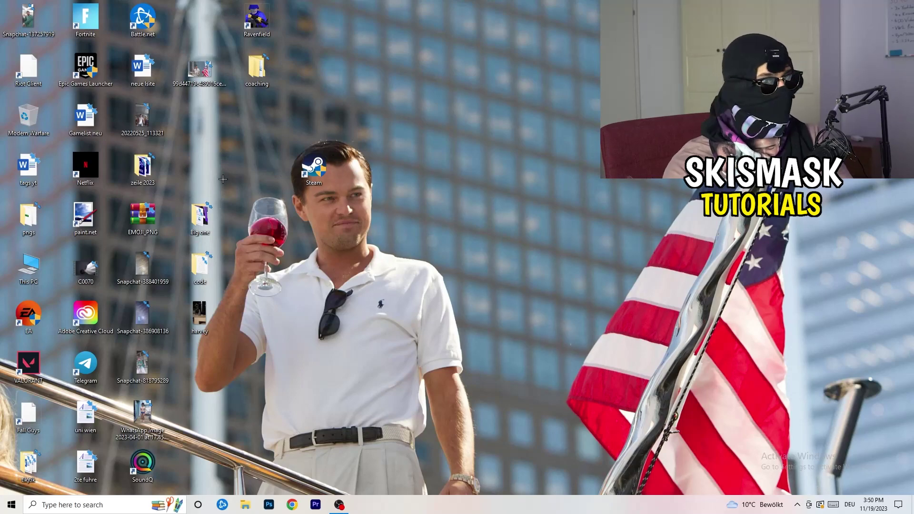
right_click(315, 178)
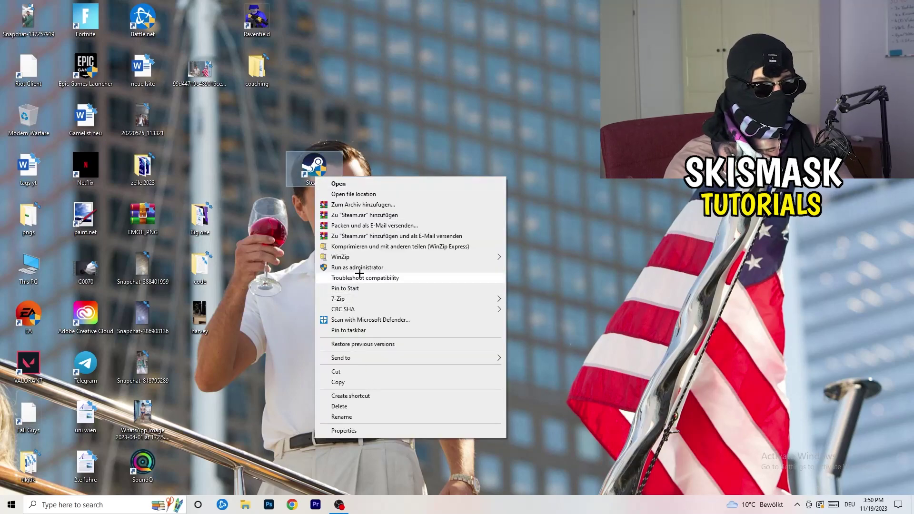
click(344, 431)
click(454, 210)
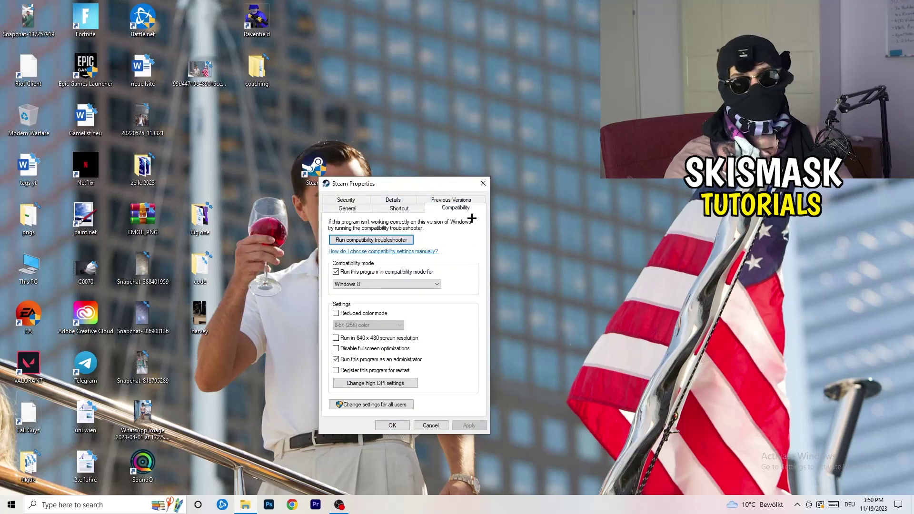
click(483, 184)
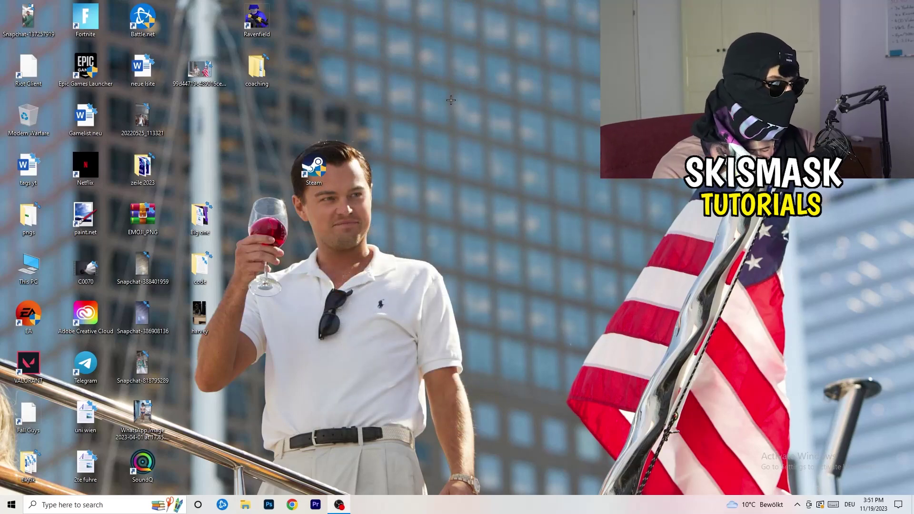
Open Task Manager and maximize its window.
mouse_move(482, 505)
mouse_down()
mouse_move(781, 265)
mouse_move(464, 481)
mouse_move(465, 507)
mouse_up()
right_click(465, 507)
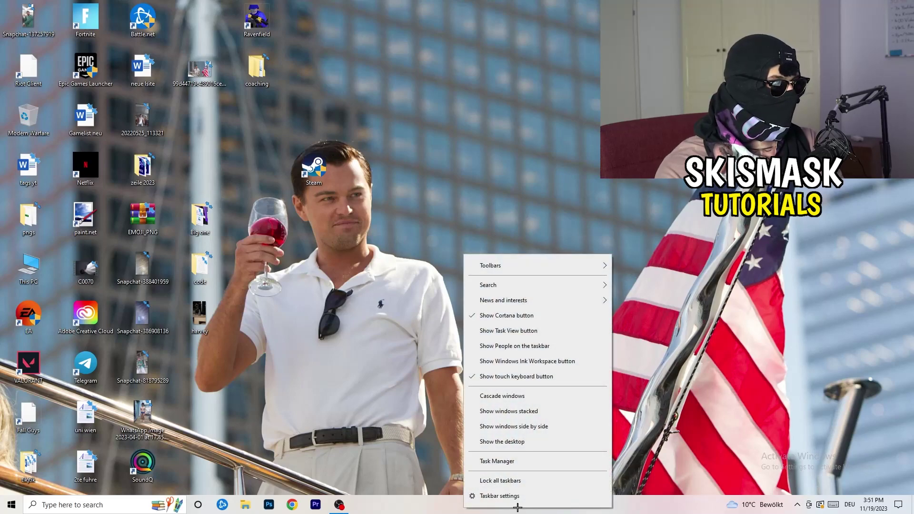
click(510, 462)
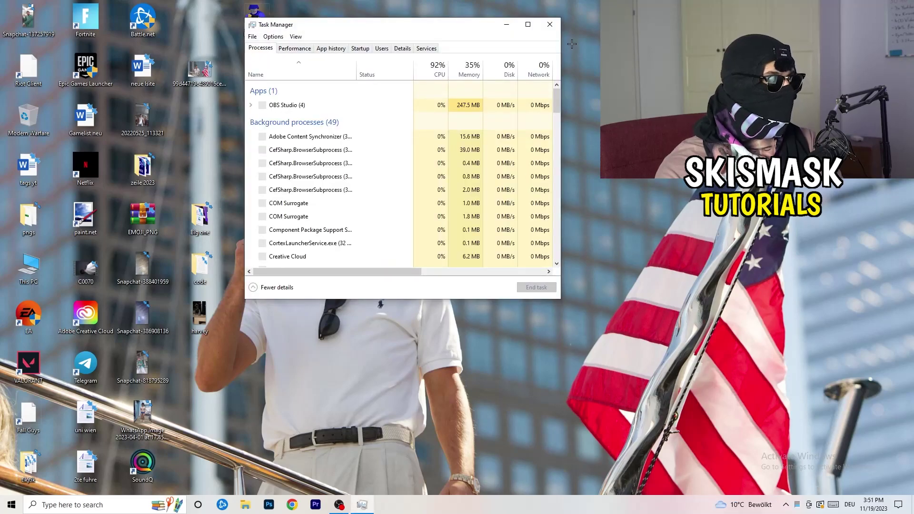
click(529, 22)
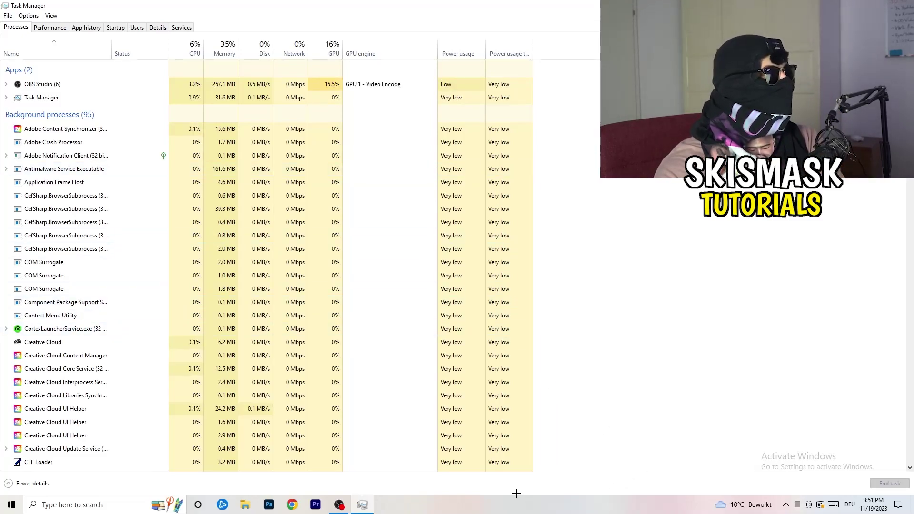
In the detailed process list, show the available priority levels for a Creative Cloud UI Helper process.
click(153, 28)
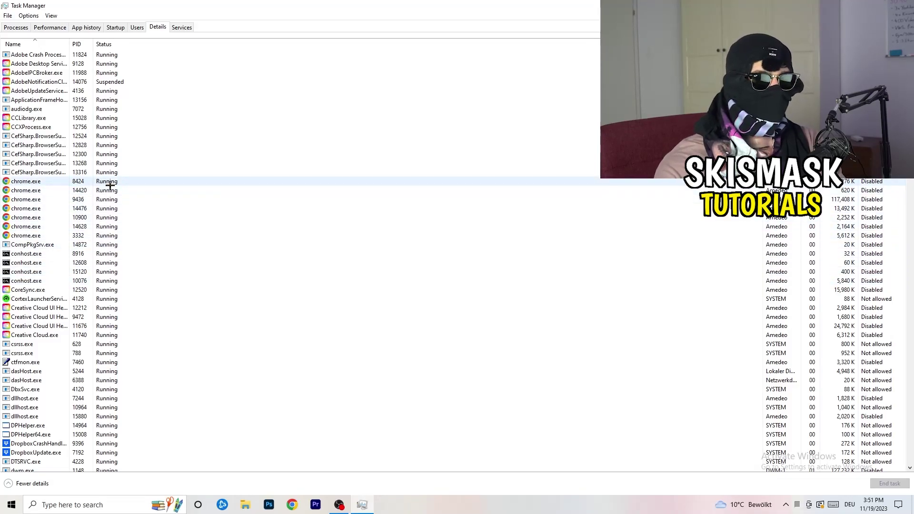
scroll(110, 185, down, 3)
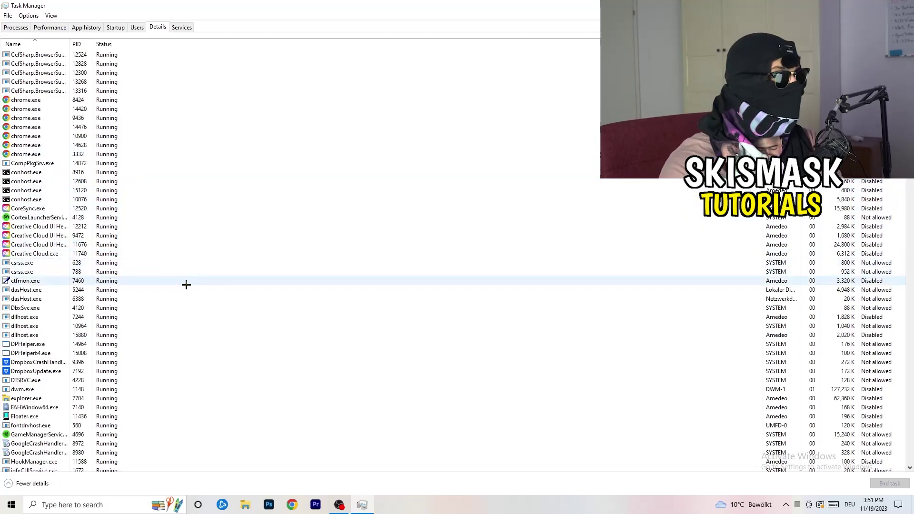
right_click(38, 244)
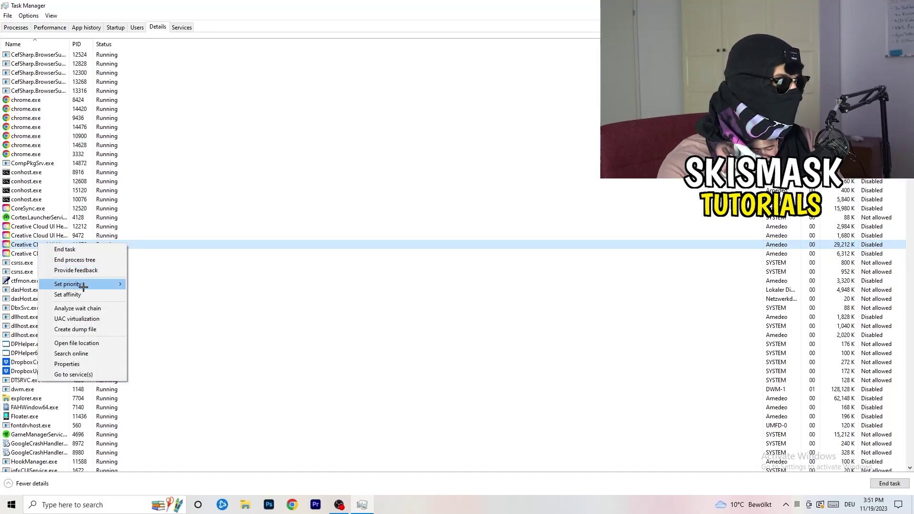
mouse_move(84, 287)
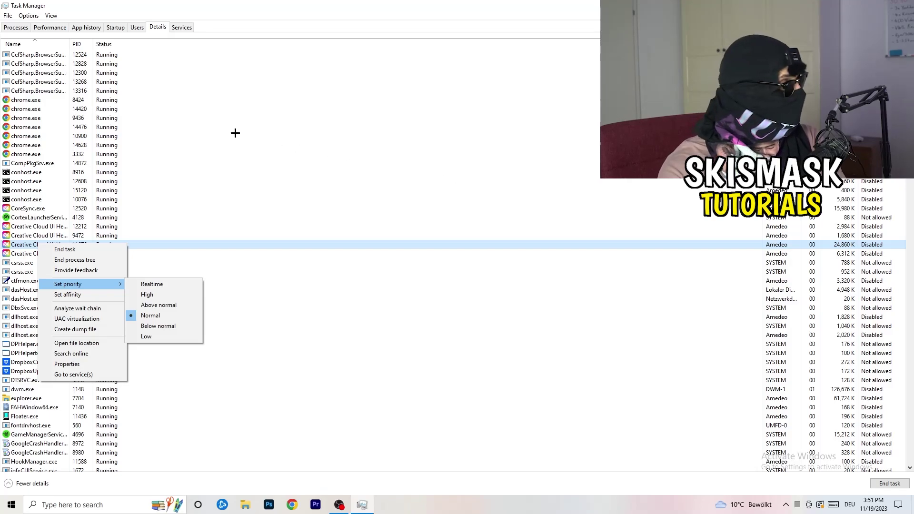
Examine the startup apps and the options offered for File Association Helper, leaving without choosing one.
click(120, 27)
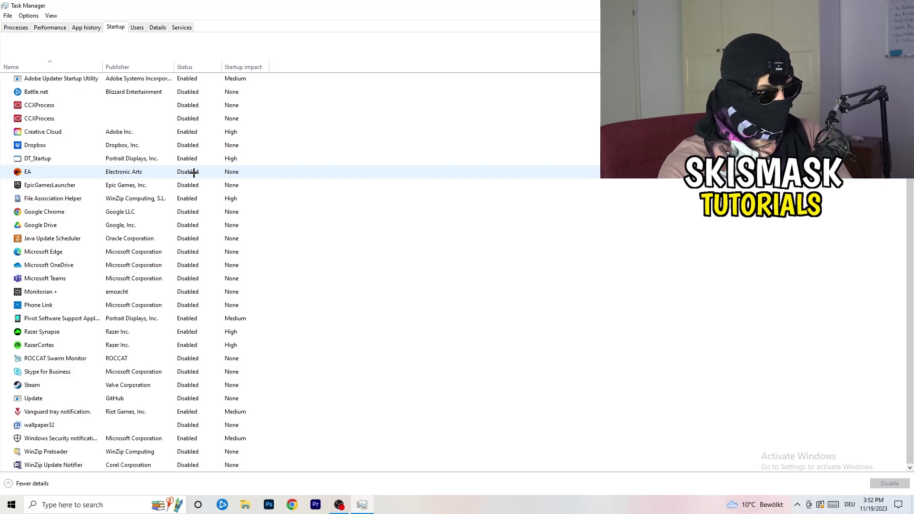
right_click(196, 200)
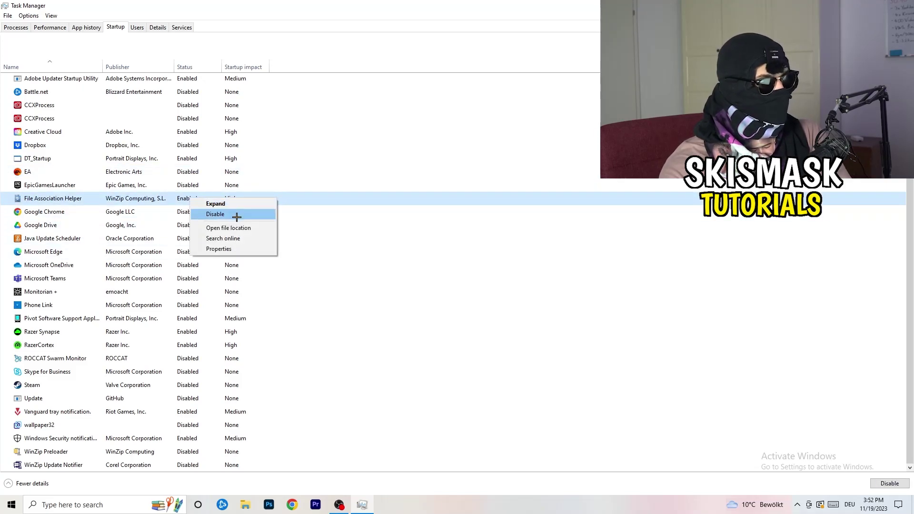
click(374, 68)
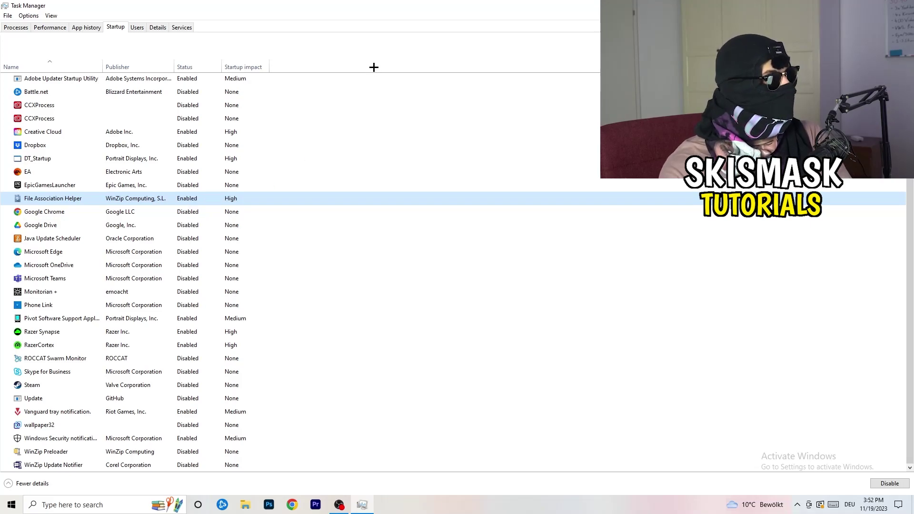
Sort the running processes by CPU and GPU usage and examine the list for resource-heavy entries.
click(19, 27)
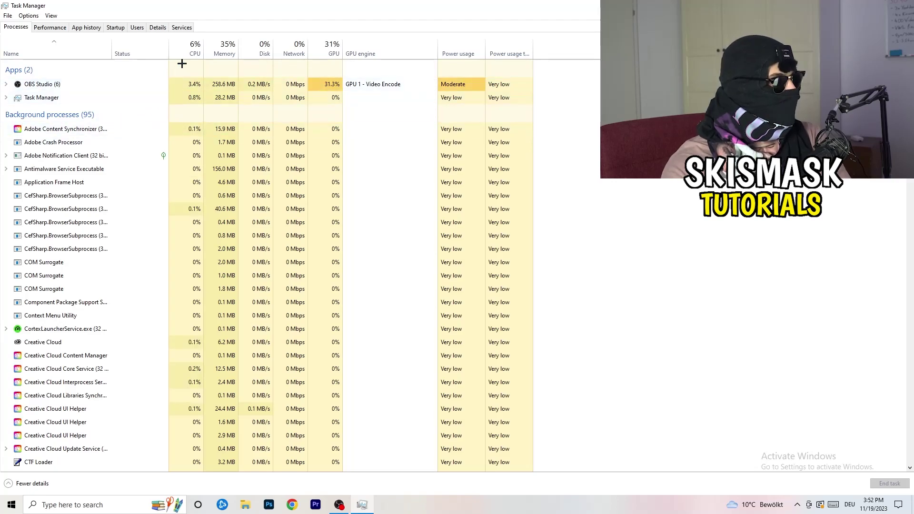
click(194, 40)
click(328, 48)
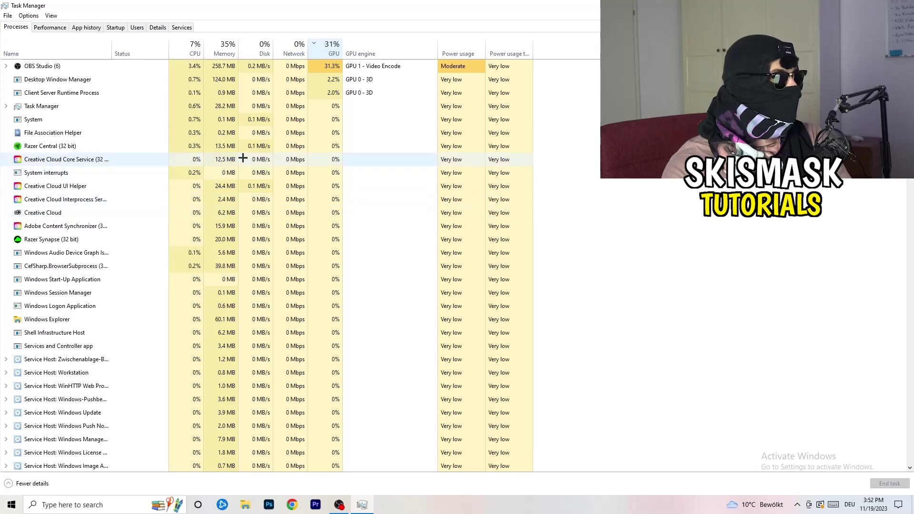
click(330, 48)
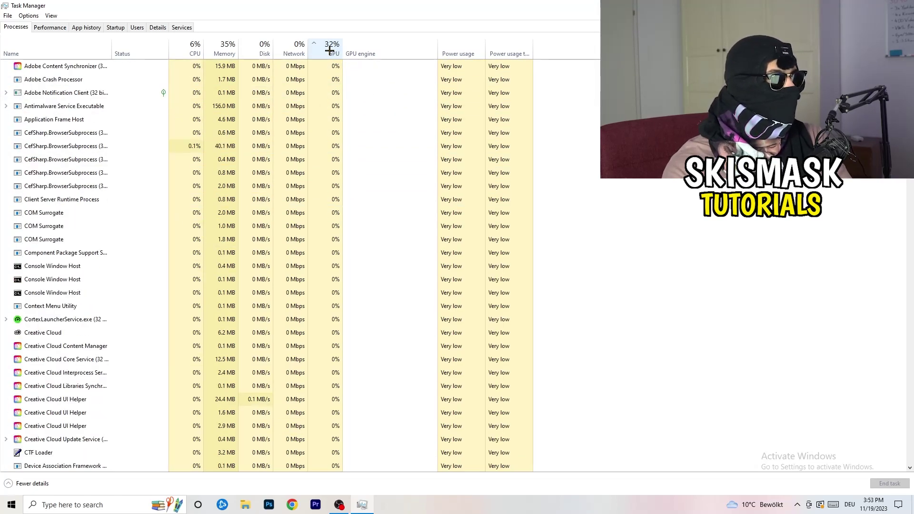
scroll(333, 149, down, 12)
scroll(337, 151, up, 12)
scroll(337, 151, up, 2)
scroll(338, 148, down, 20)
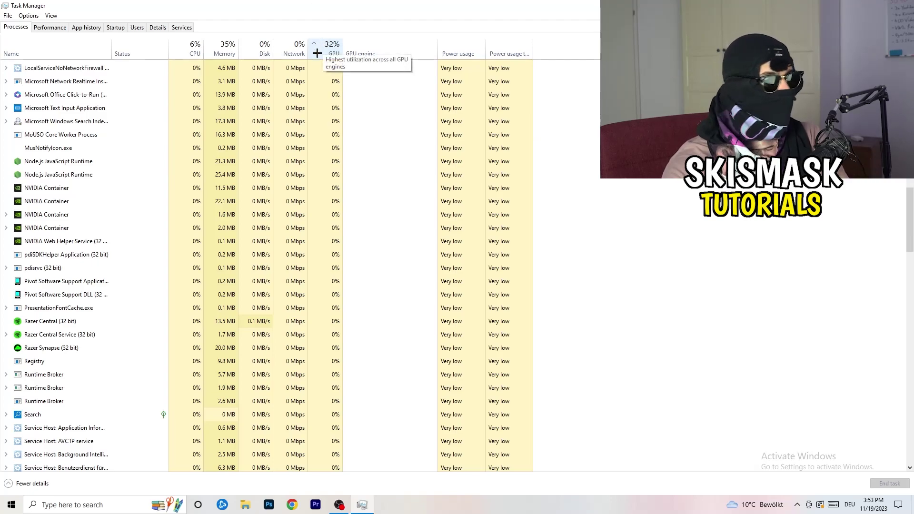
Check the options for the Microsoft Windows Search process, then close Task Manager after sorting by CPU usage.
right_click(310, 119)
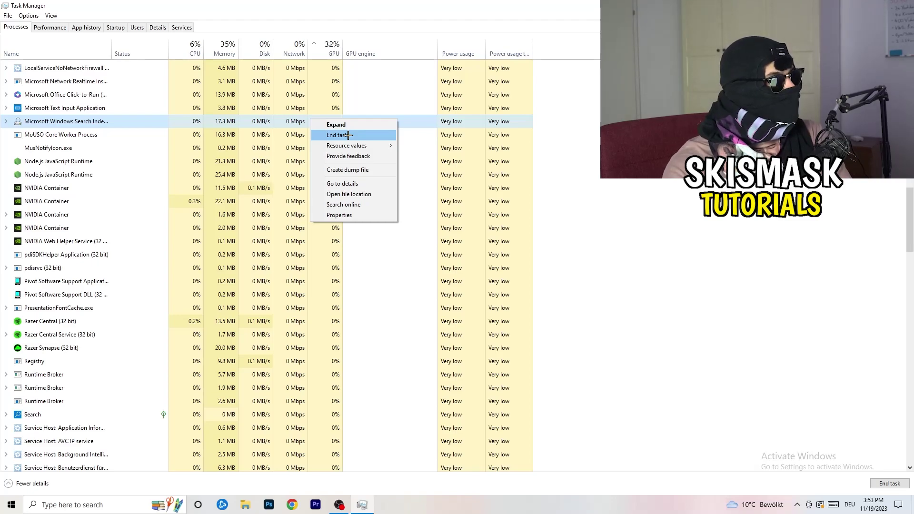
click(190, 47)
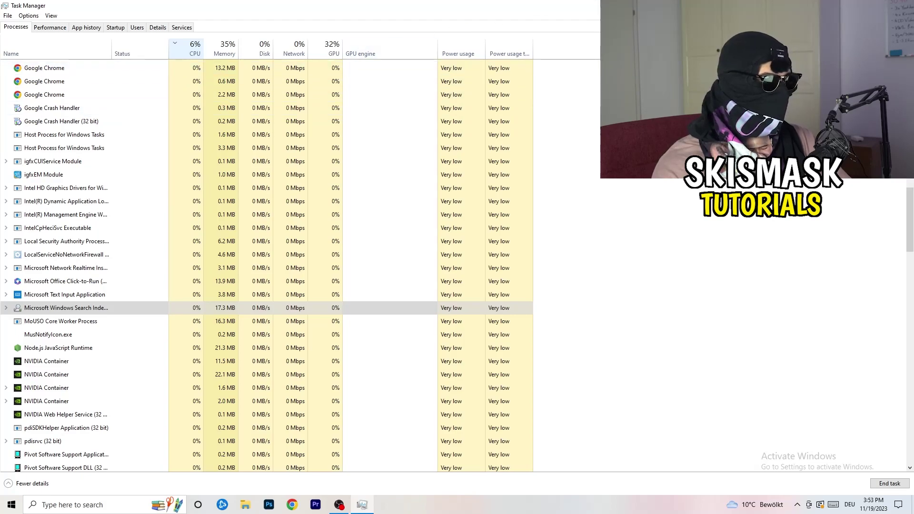
click(902, 6)
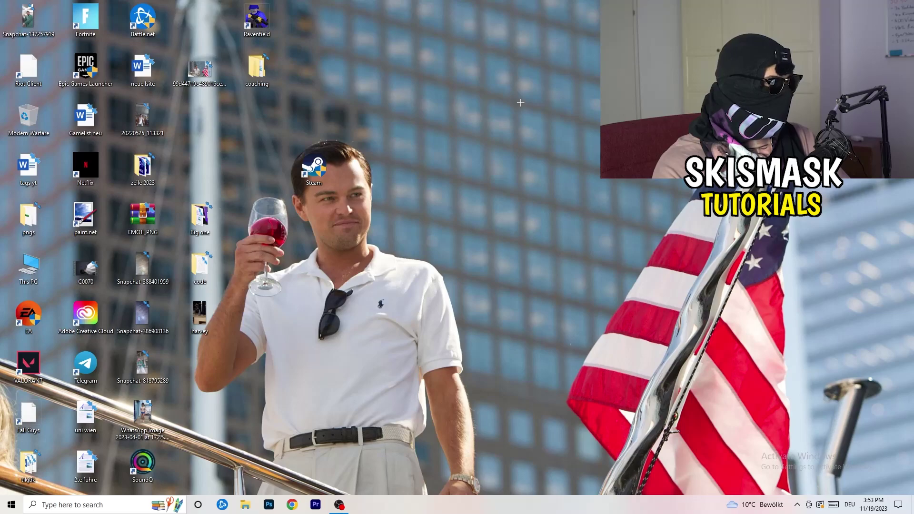
Open Windows Settings and check the Xbox Game Bar options in the gaming category.
click(4, 508)
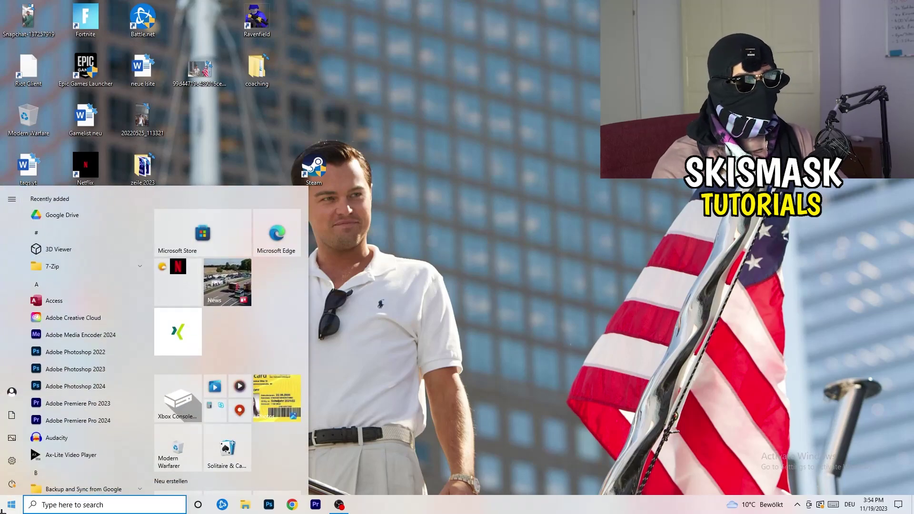
click(12, 461)
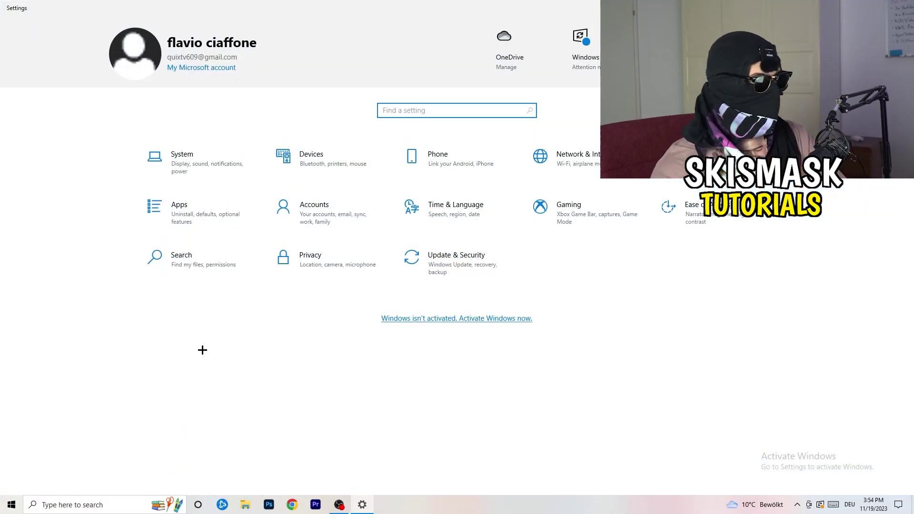
click(561, 214)
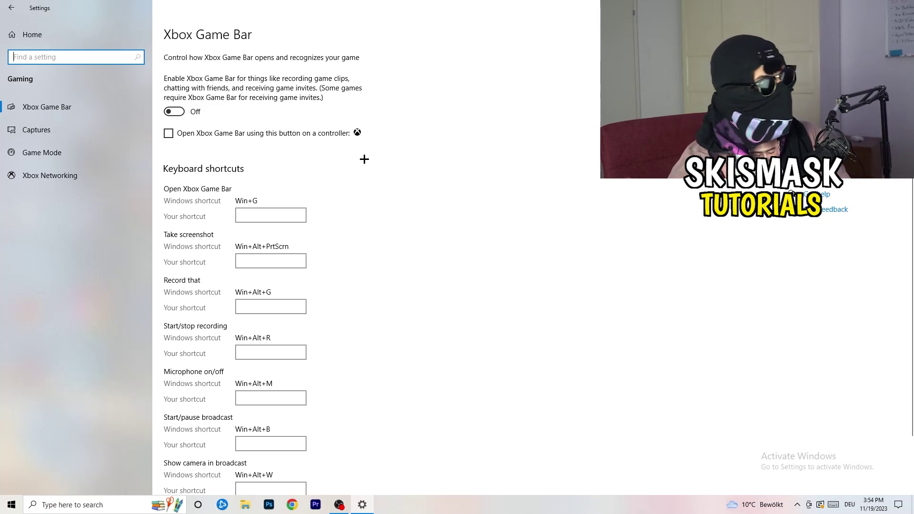
Review the gaming settings for captures, including background recording and recorded audio, and for Game Mode.
click(81, 125)
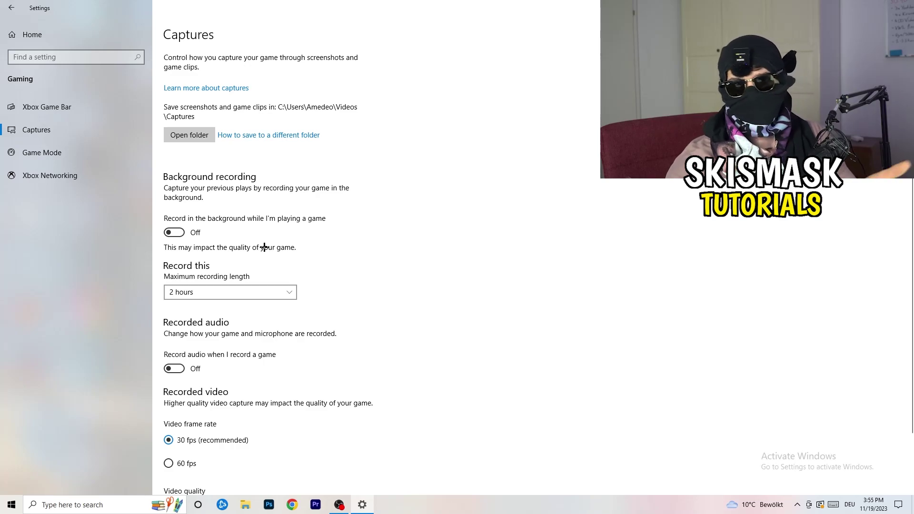
scroll(261, 247, down, 2)
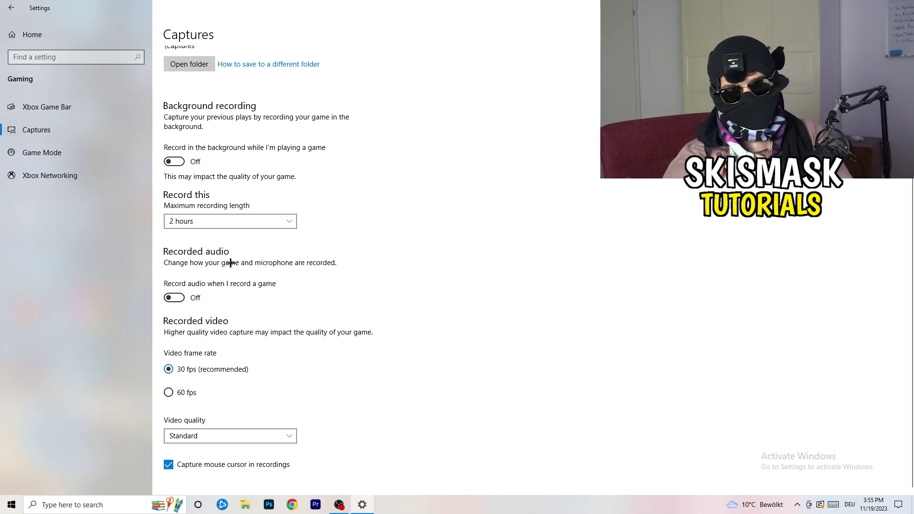
click(22, 152)
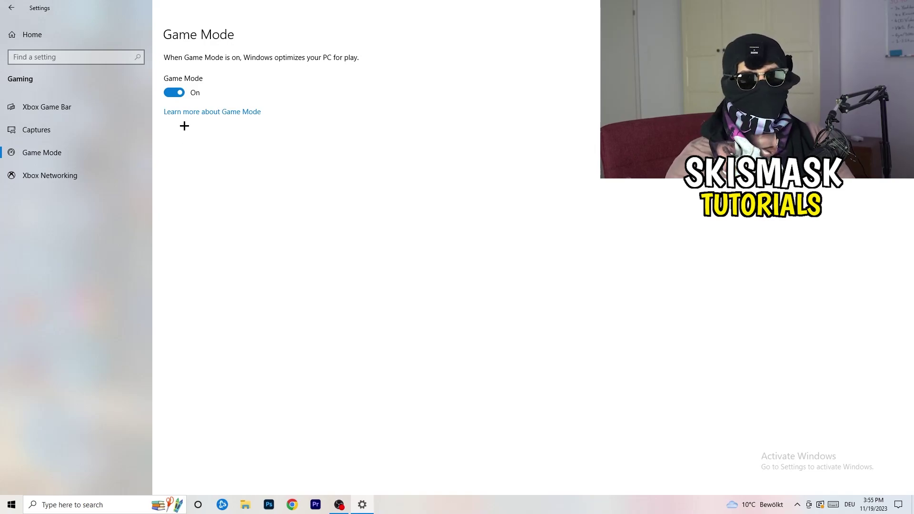
Check the Windows Update status under Update & Security and shift the Settings window down to uncover the desktop.
click(11, 8)
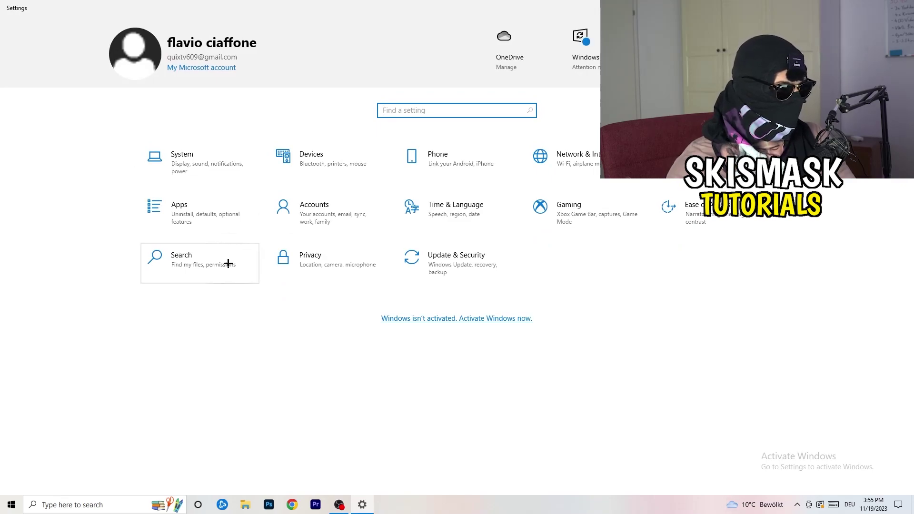
click(477, 275)
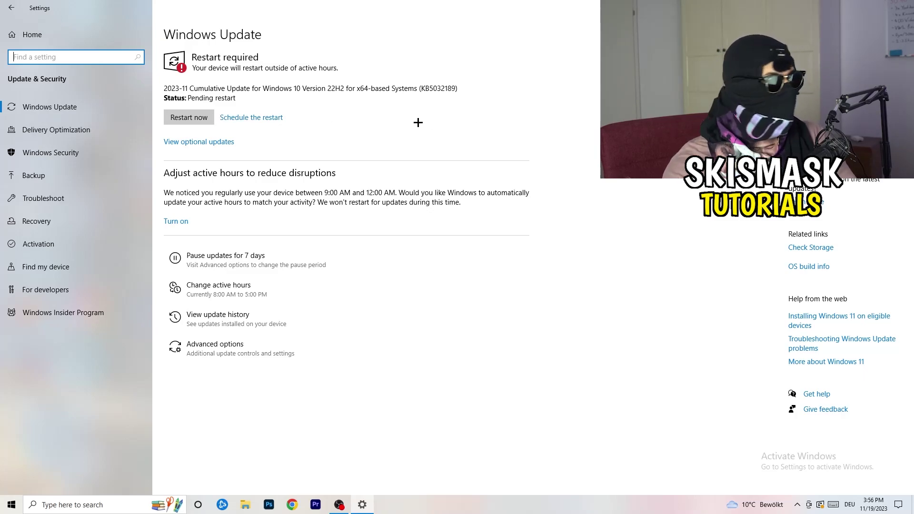
drag(376, 5, 155, 351)
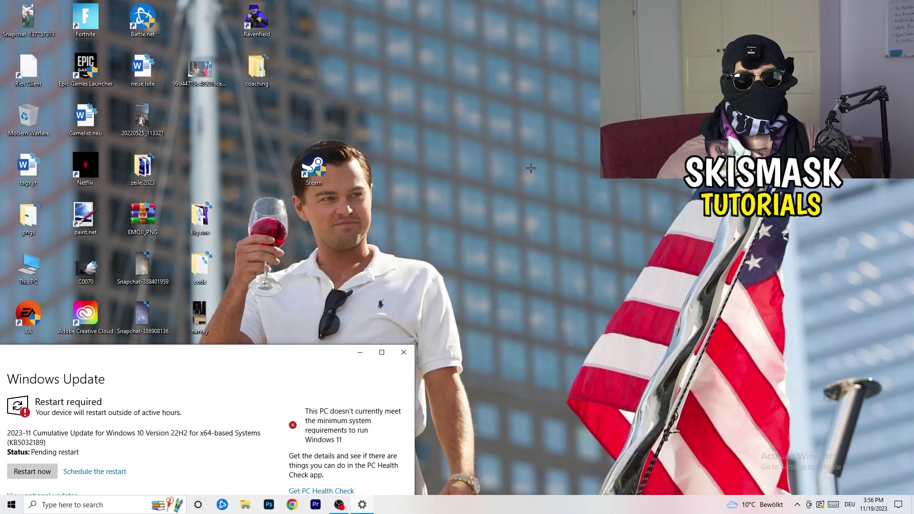
Maximize the Settings window and review the System display options, including scale and the display resolution choices.
click(381, 352)
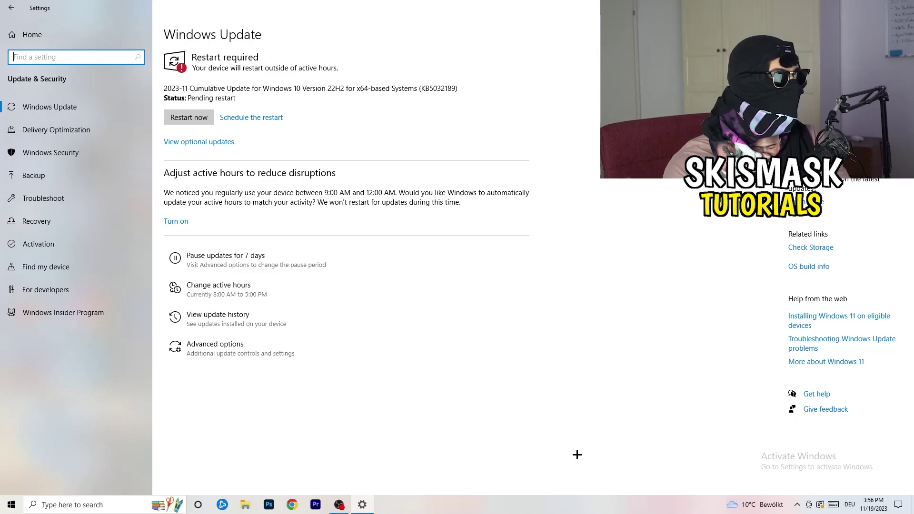
click(11, 8)
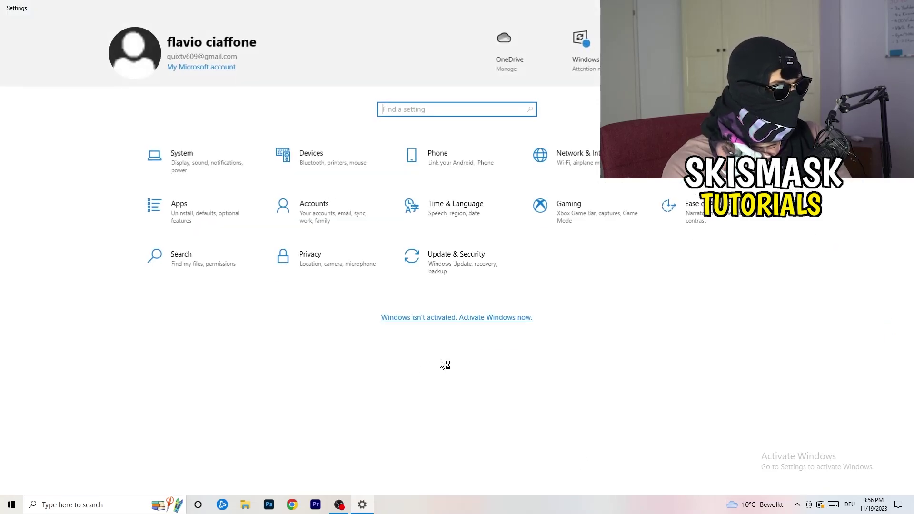
click(200, 162)
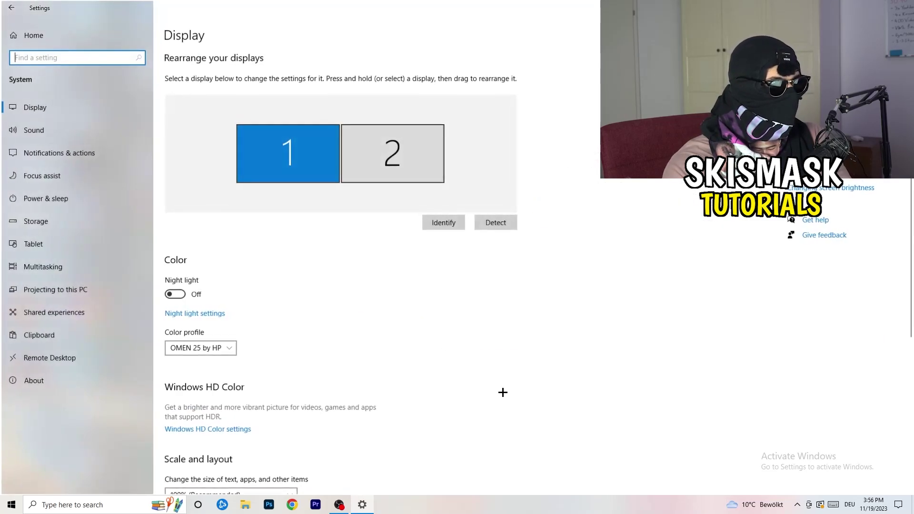
click(171, 37)
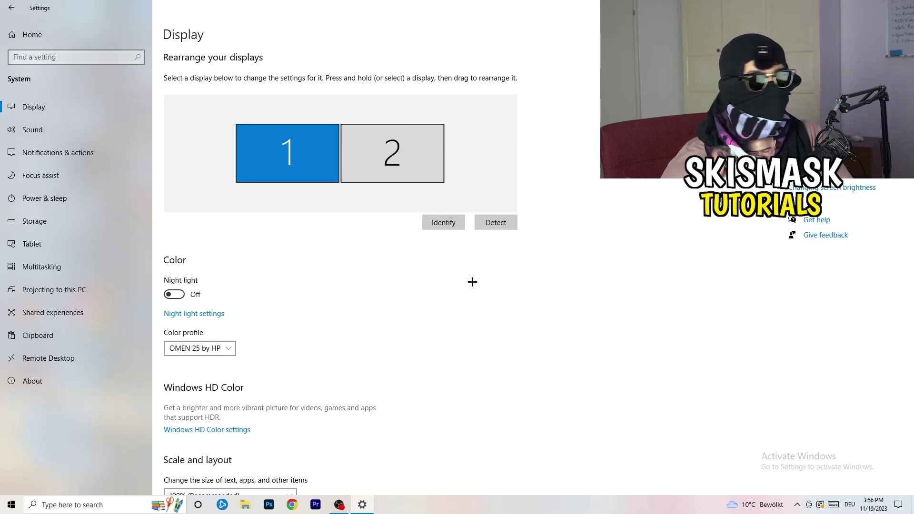
scroll(357, 239, down, 5)
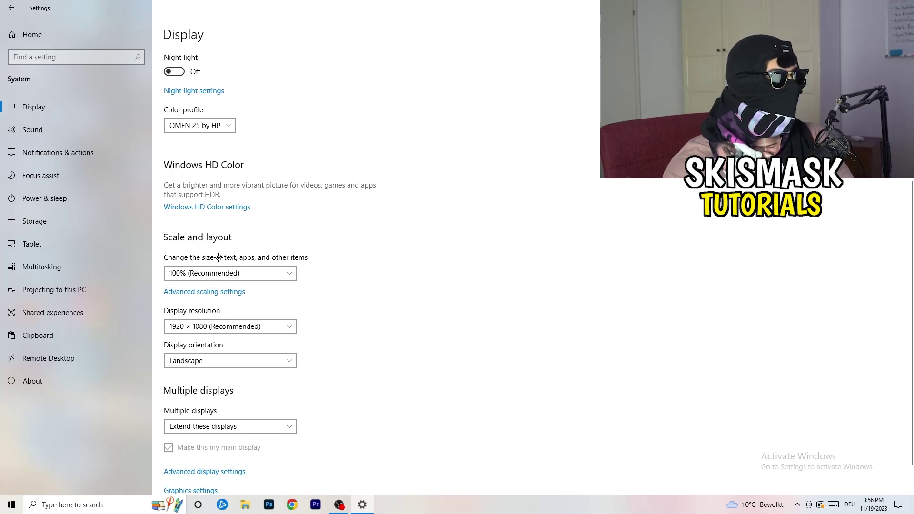
scroll(219, 258, down, 1)
click(247, 291)
click(447, 256)
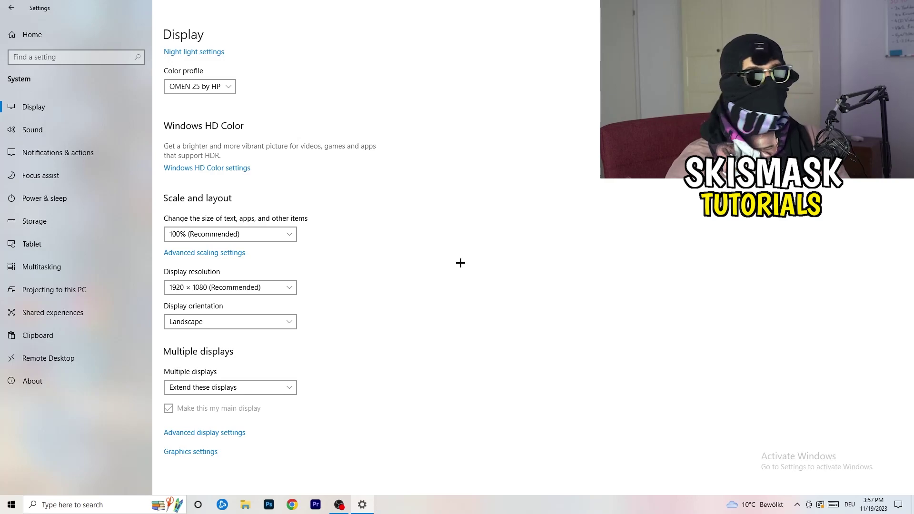
Review the preferred and additional power plans in Power Options, reached from Power & sleep, and close that window.
click(60, 199)
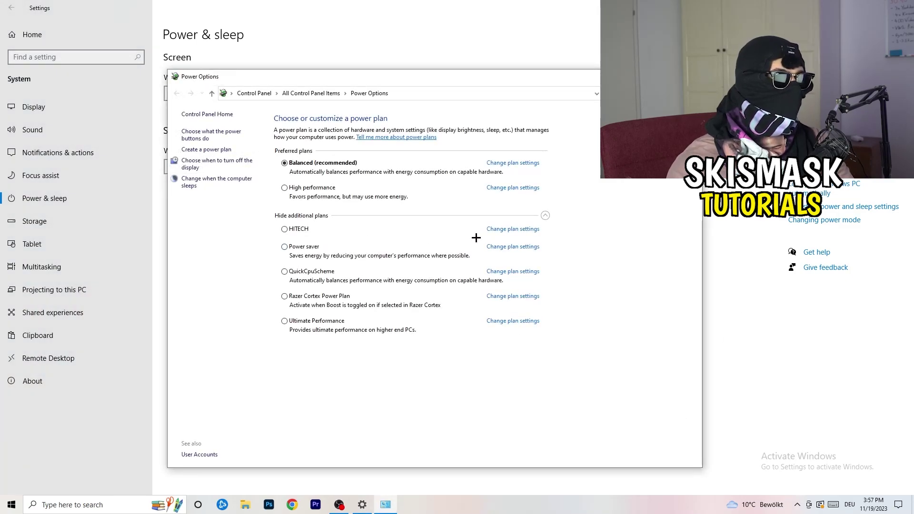
click(545, 216)
click(546, 216)
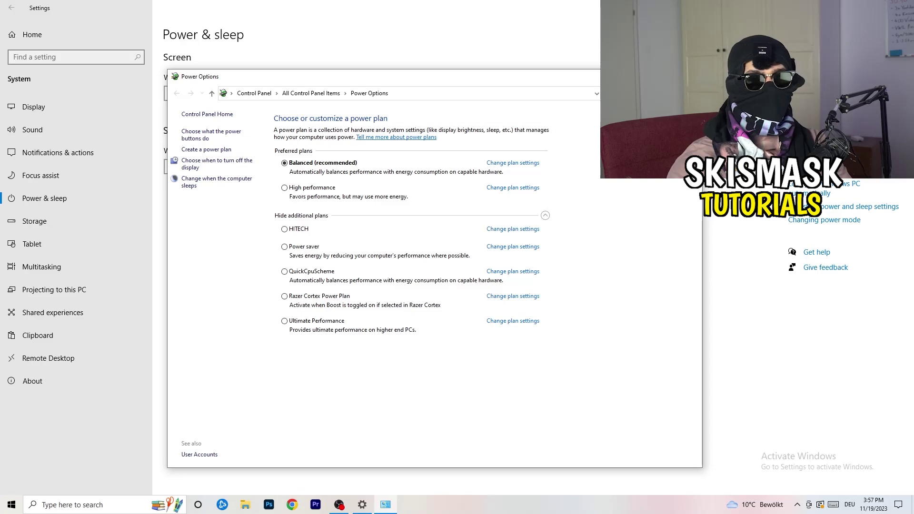
key(alt+F4)
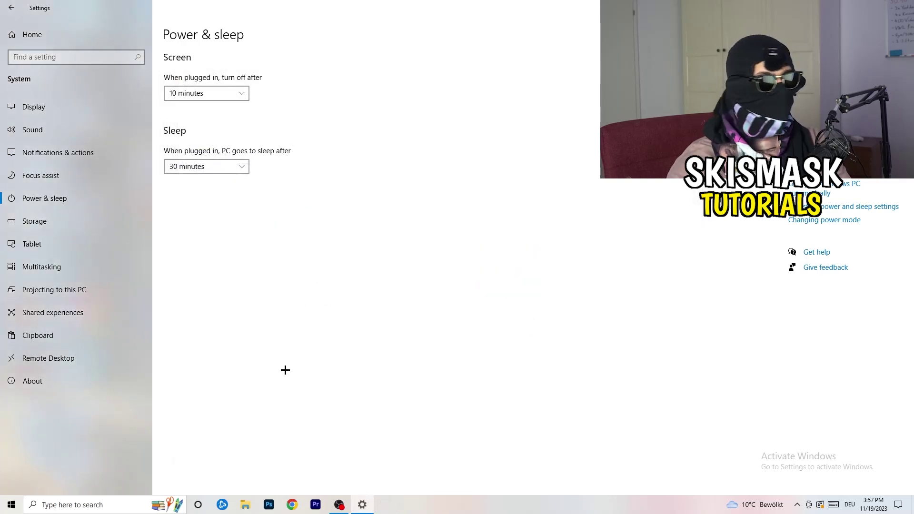
Check the Storage Sense configuration, including its run frequency and temporary file cleanup, and close Settings.
click(56, 221)
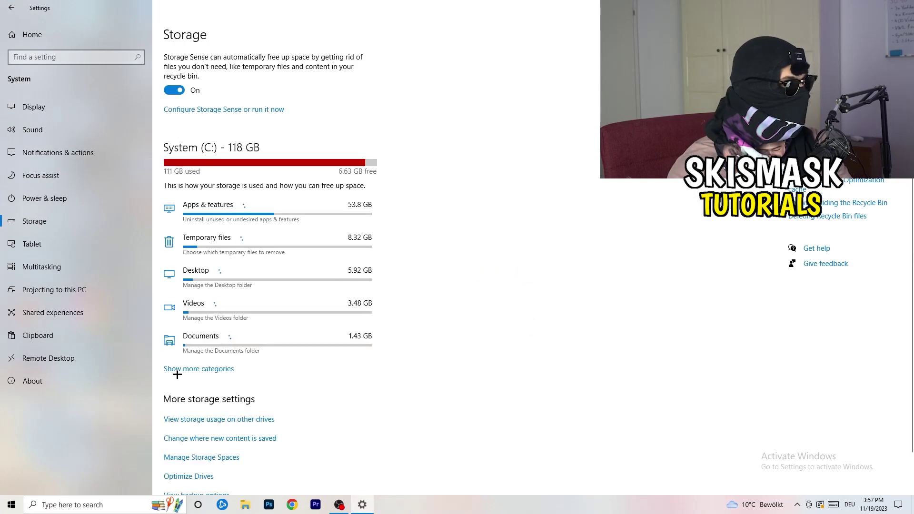
click(203, 111)
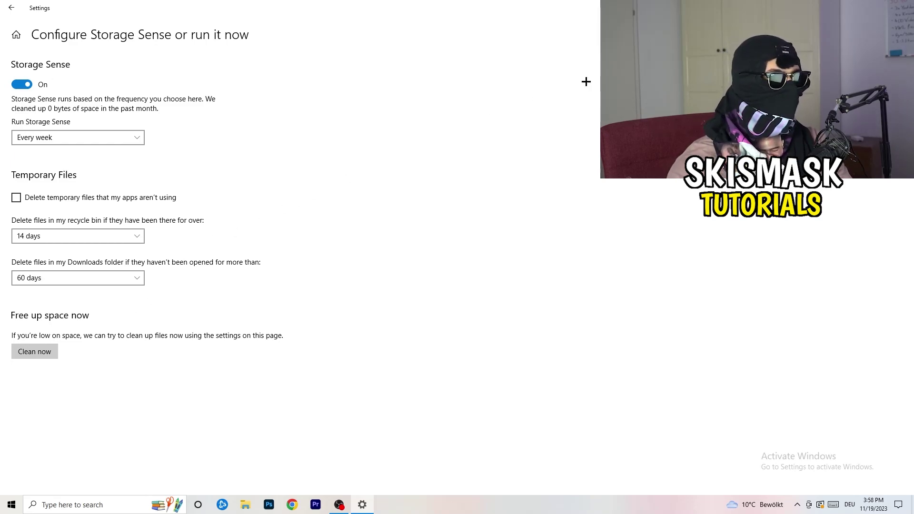
click(903, 8)
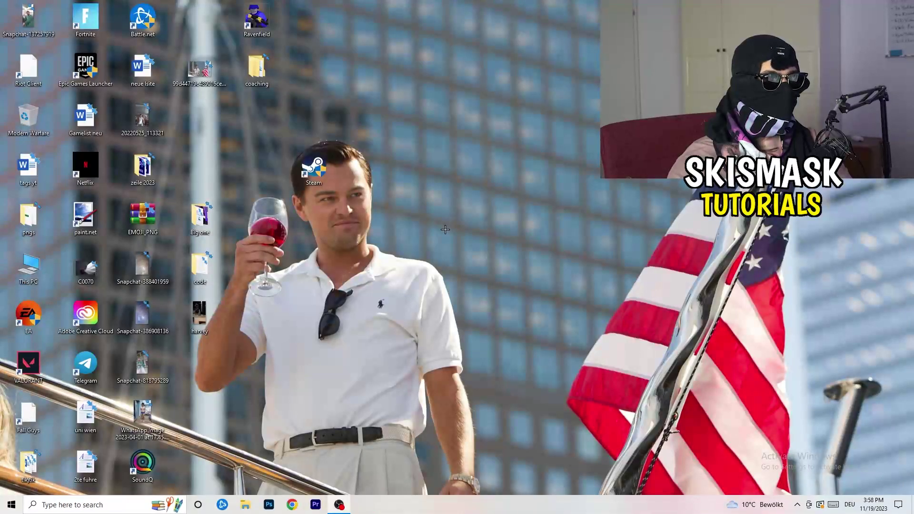